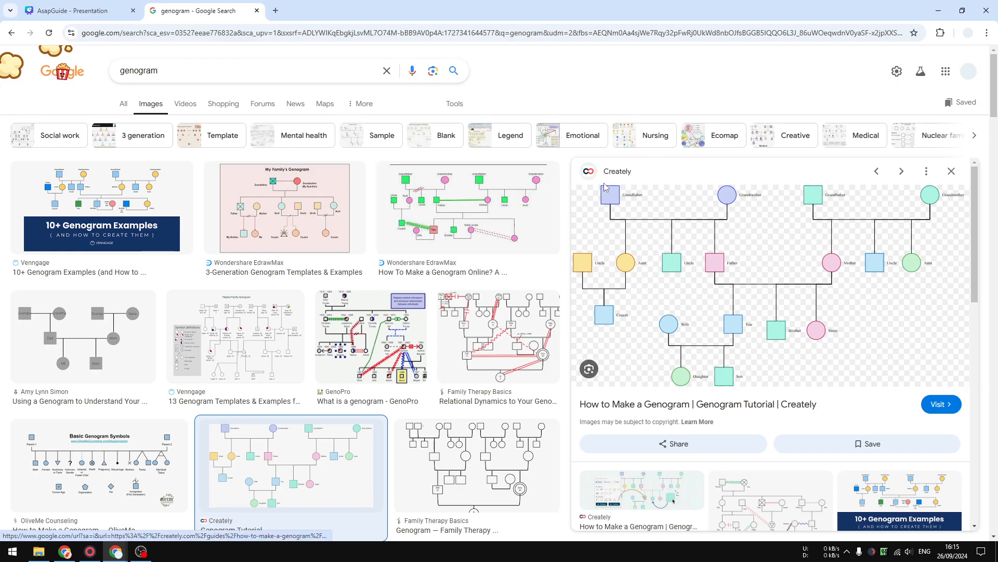
Step: Switch to the Canva presentation and place a small square in the upper-left part of the blank page
{"action": "left_click", "coordinate": [99, 5]}
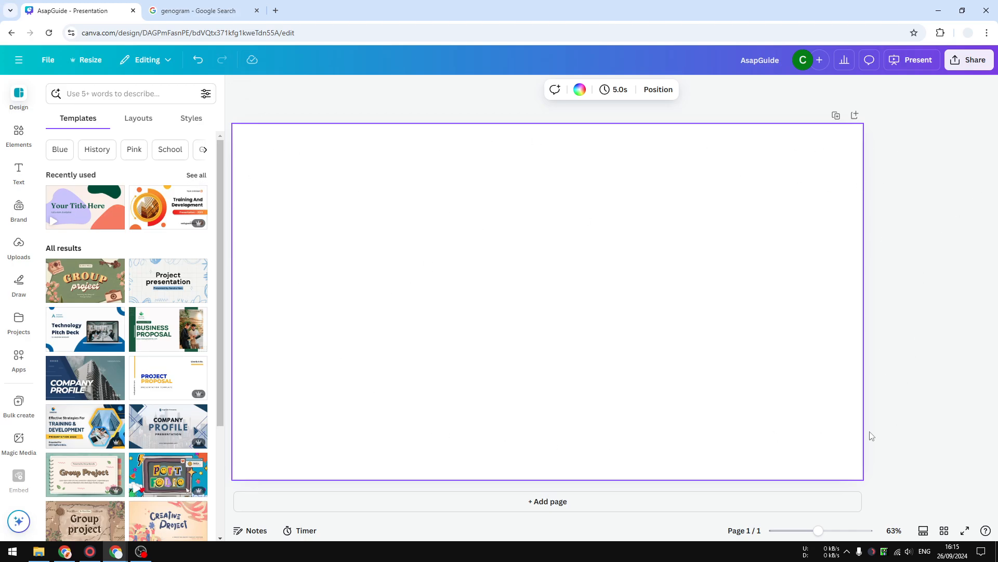
{"action": "left_click", "coordinate": [197, 10]}
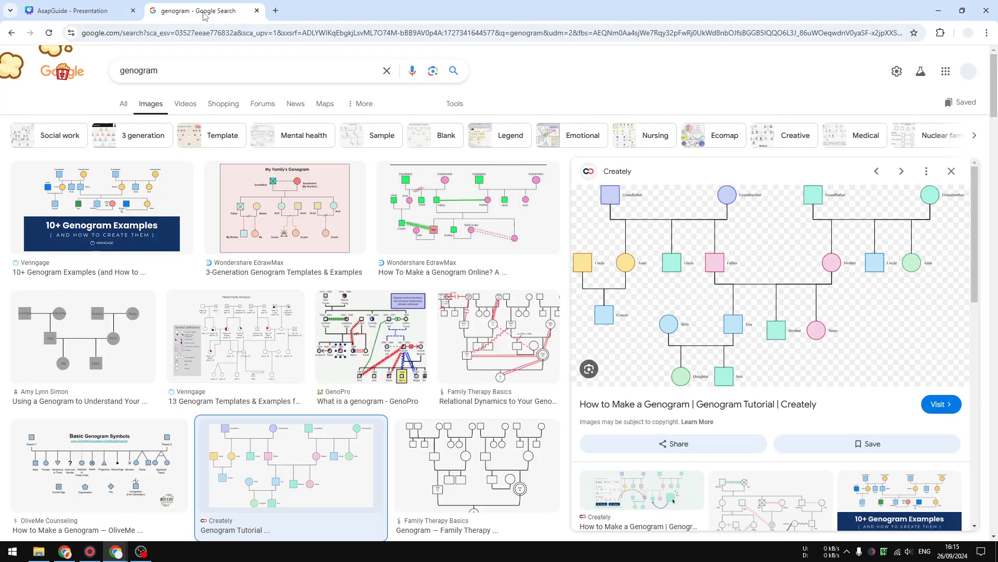
{"action": "left_click", "coordinate": [111, 8]}
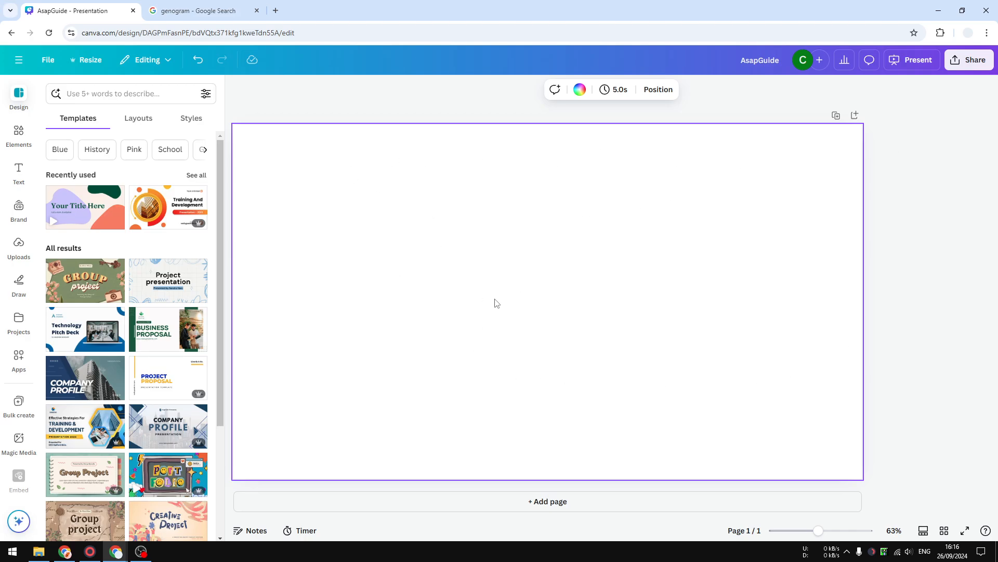
{"action": "left_click", "coordinate": [19, 135]}
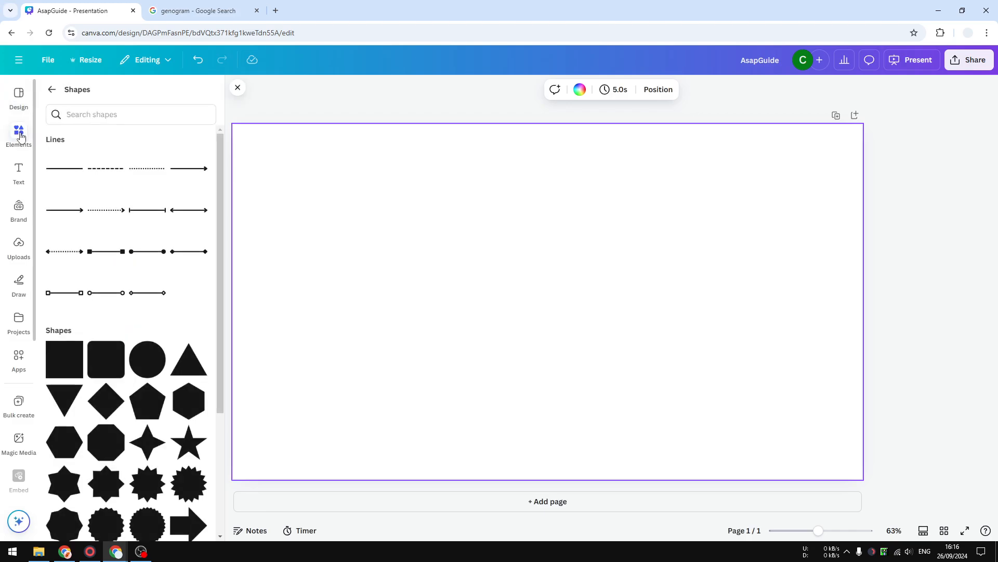
{"action": "left_click", "coordinate": [52, 89]}
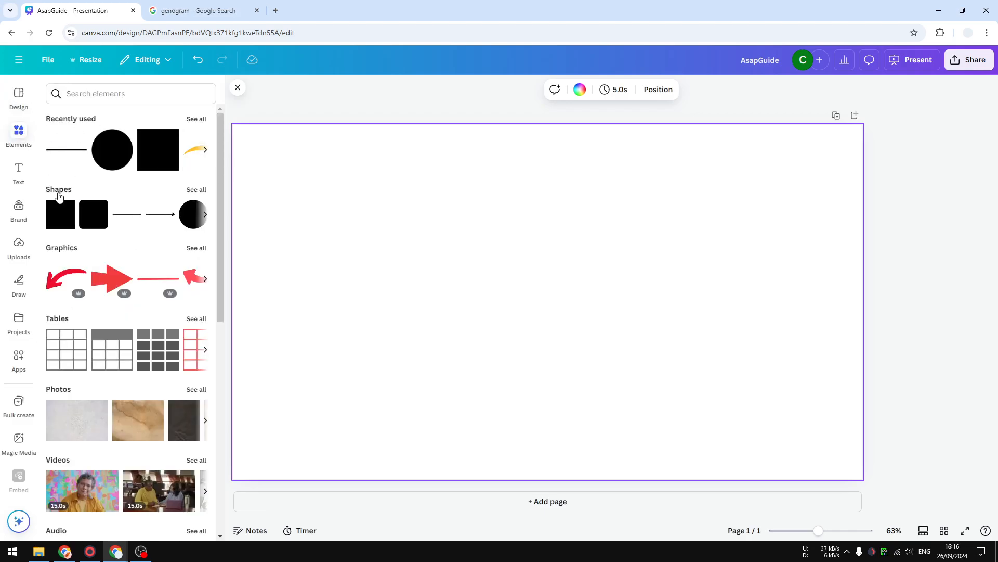
{"action": "left_click", "coordinate": [201, 190]}
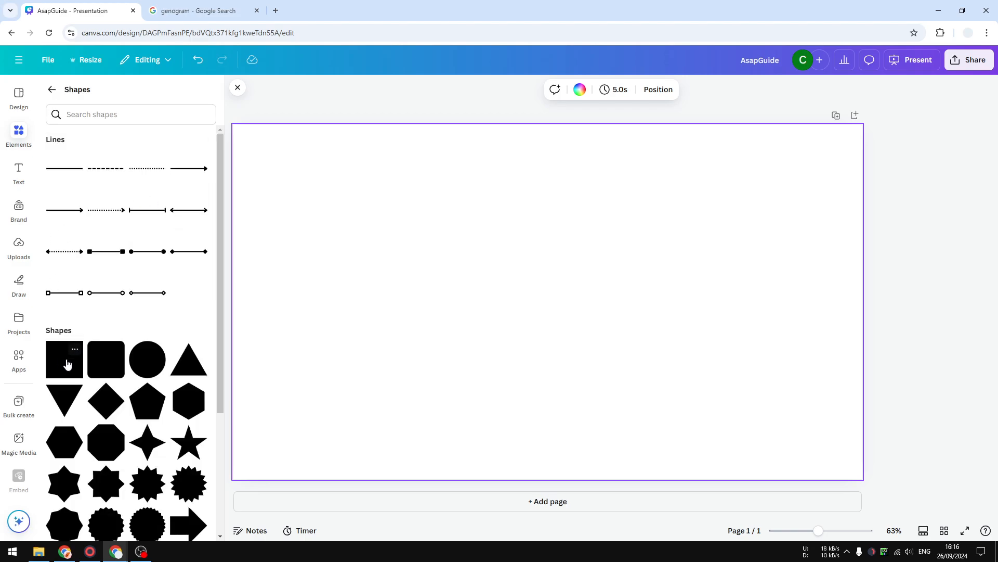
{"action": "left_click", "coordinate": [65, 363]}
{"action": "left_click_drag", "start_coordinate": [550, 294], "coordinate": [455, 236]}
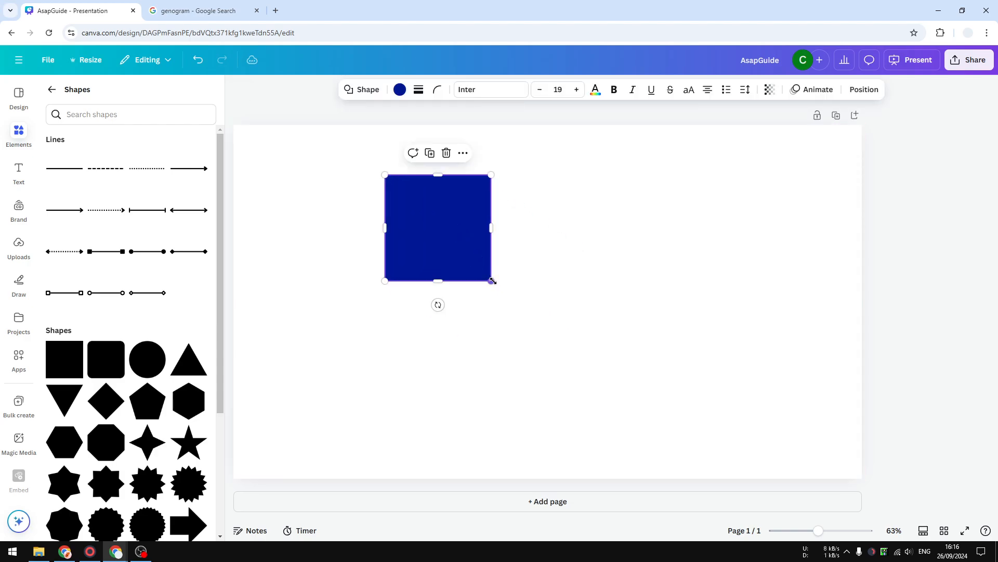
{"action": "left_click_drag", "start_coordinate": [492, 281], "coordinate": [431, 218]}
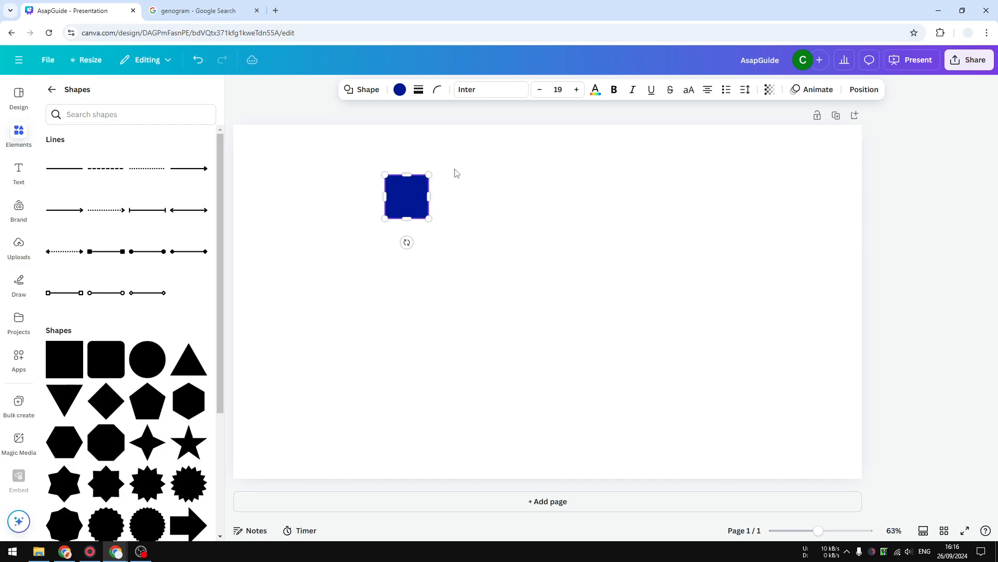
Step: Change the square's fill to the medium blue from the default solid colors
{"action": "left_click", "coordinate": [400, 89]}
{"action": "left_click", "coordinate": [168, 425]}
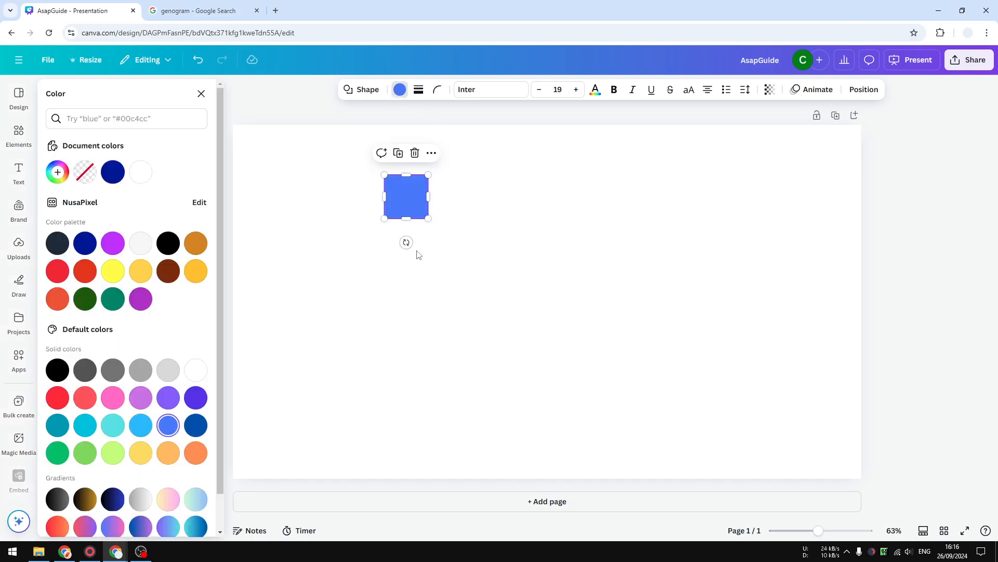
{"action": "left_click", "coordinate": [418, 255]}
Step: Add a circle, place it to the right of the blue square and shrink it to the square's size
{"action": "left_click", "coordinate": [18, 135]}
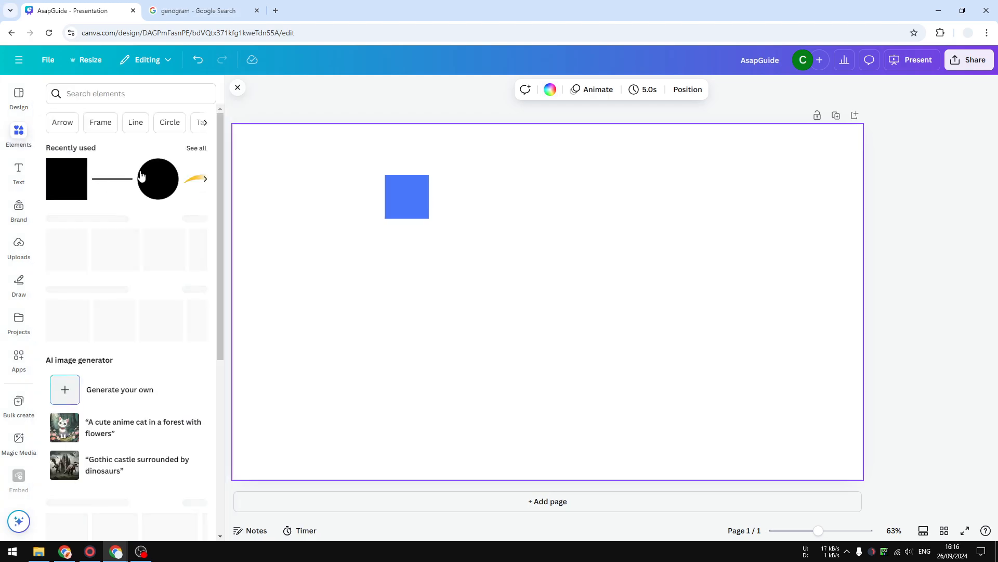
{"action": "left_click", "coordinate": [195, 219]}
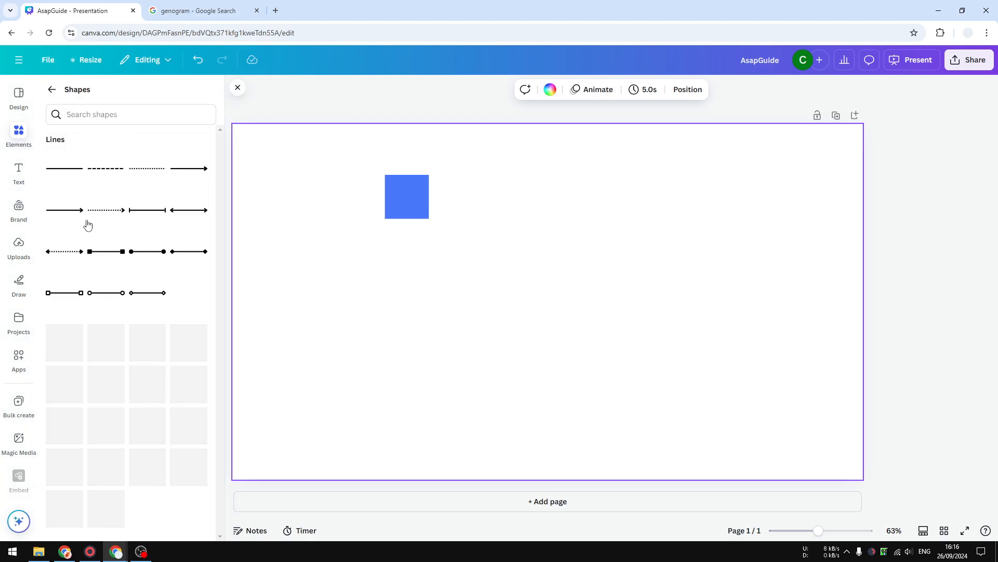
{"action": "left_click", "coordinate": [147, 359]}
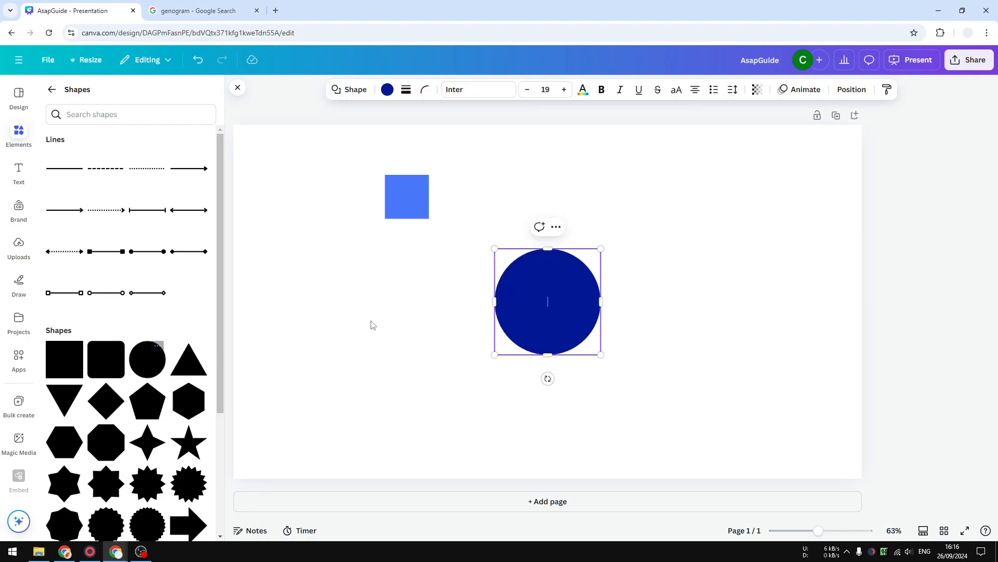
{"action": "left_click_drag", "start_coordinate": [539, 291], "coordinate": [528, 213]}
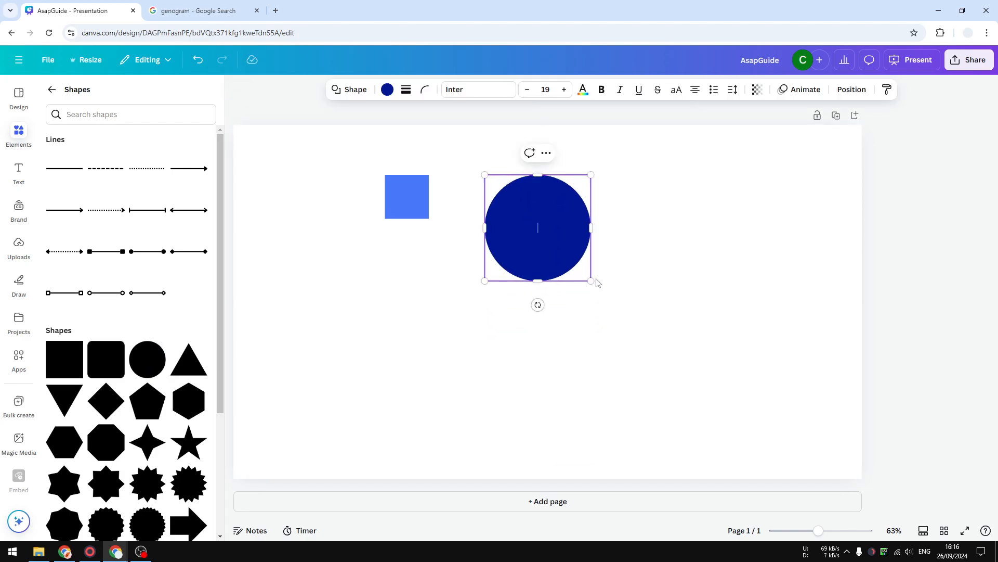
{"action": "left_click_drag", "start_coordinate": [597, 279], "coordinate": [537, 210]}
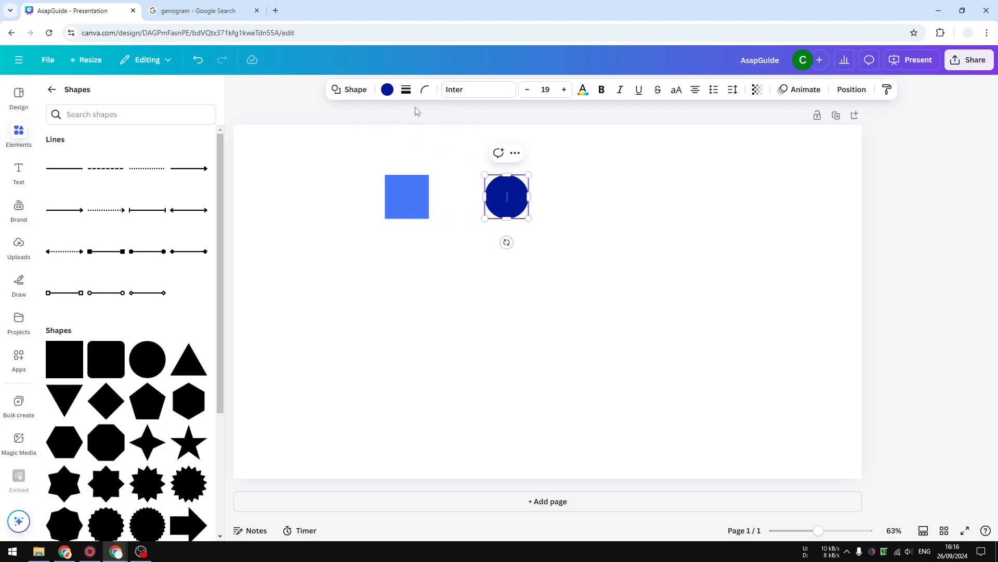
Step: Fill the circle with pink and move it farther right, keeping it level with the blue square
{"action": "left_click", "coordinate": [388, 90]}
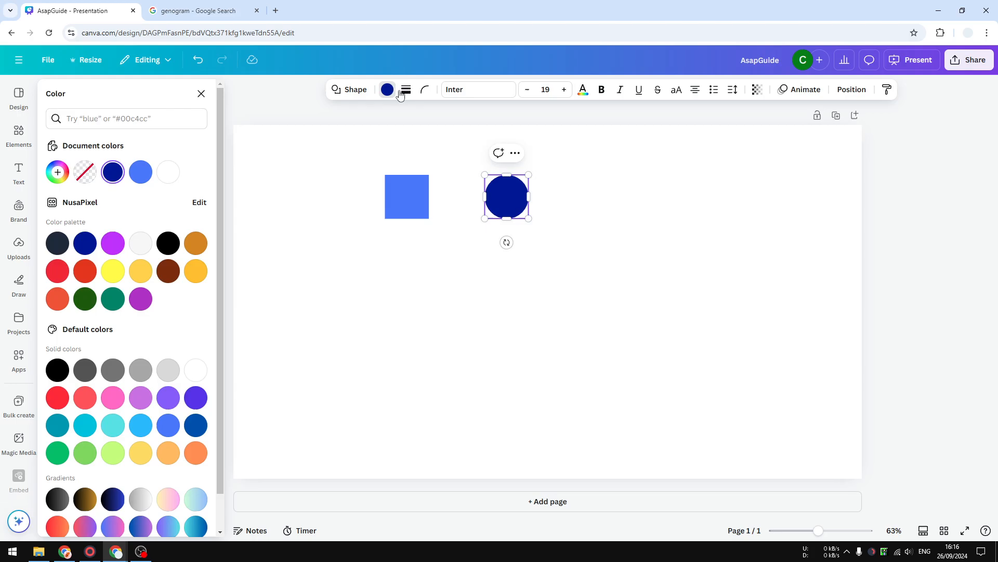
{"action": "left_click", "coordinate": [112, 399]}
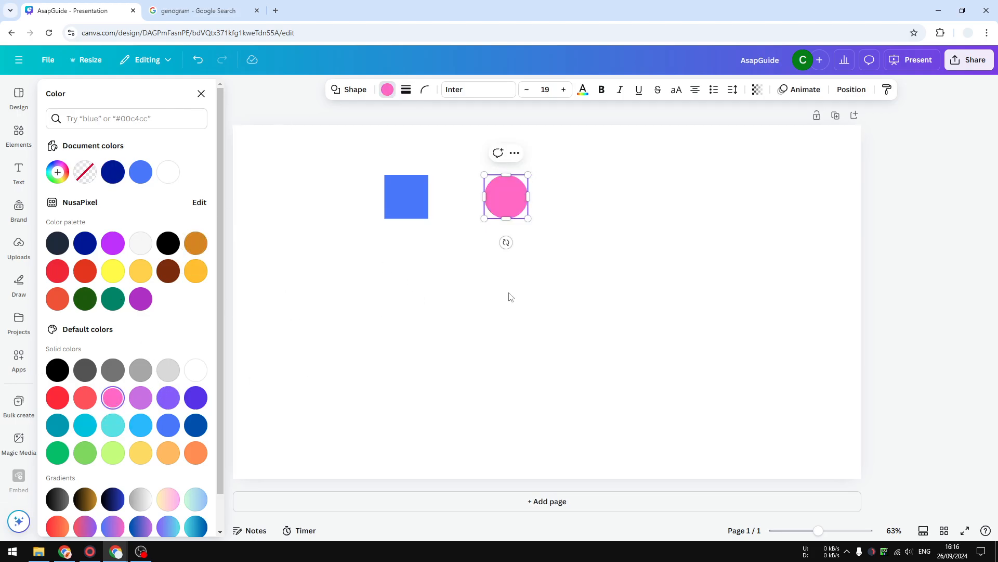
{"action": "left_click", "coordinate": [454, 287]}
{"action": "left_click_drag", "start_coordinate": [508, 195], "coordinate": [672, 195]}
Step: Add a plain solid line below the two shapes and set its line type to Elbowed
{"action": "left_click", "coordinate": [208, 10]}
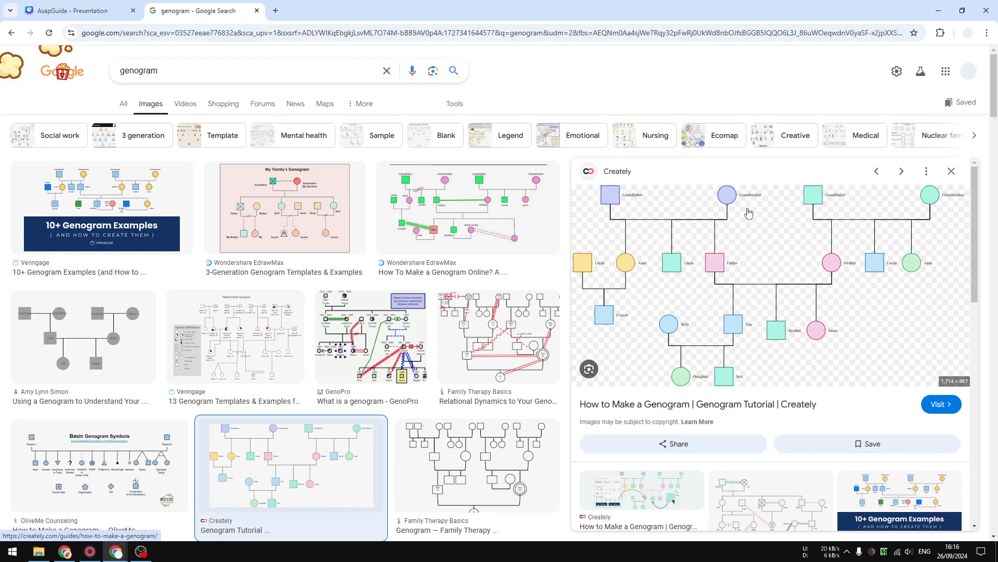
{"action": "left_click", "coordinate": [111, 6]}
{"action": "left_click", "coordinate": [511, 281]}
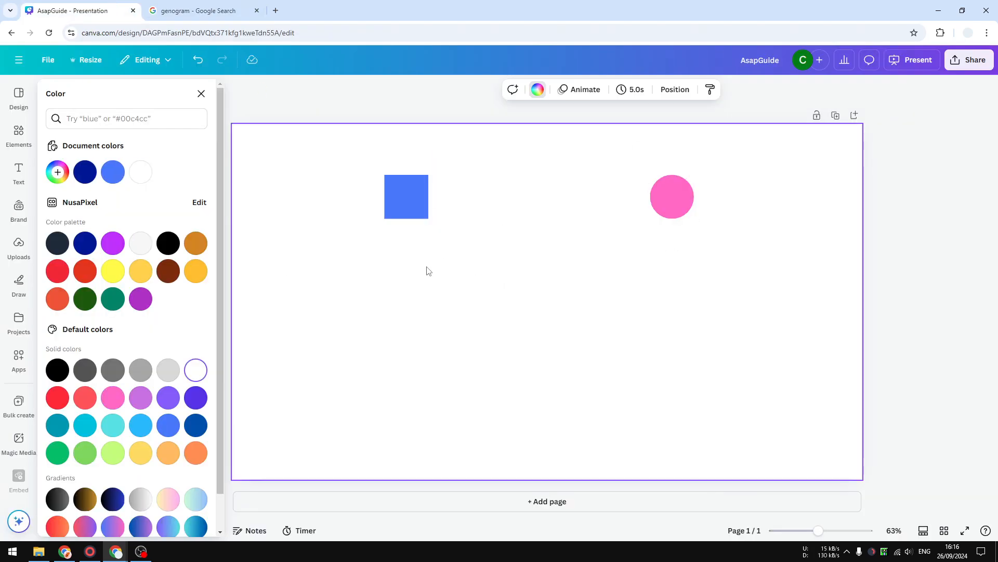
{"action": "left_click", "coordinate": [19, 134]}
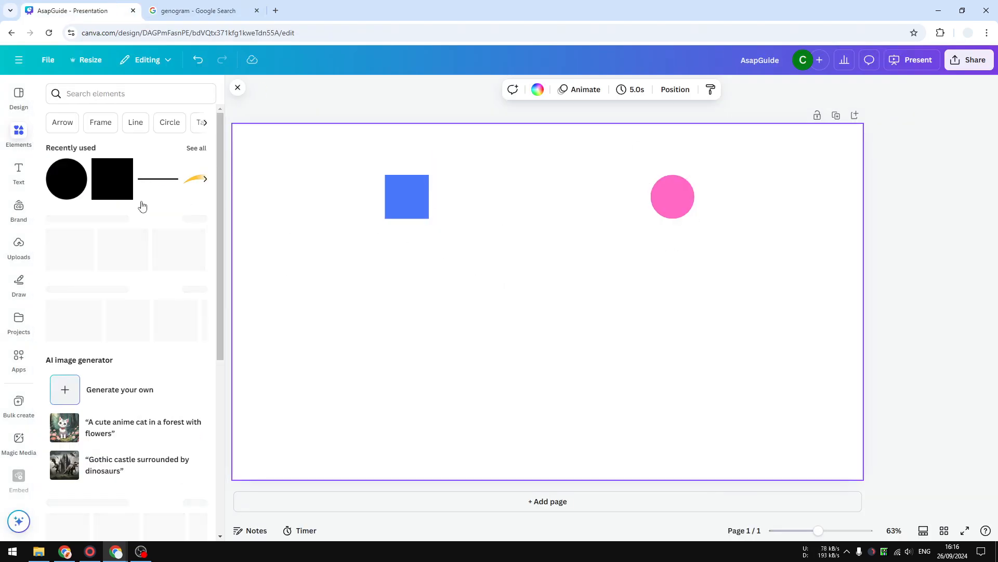
{"action": "left_click", "coordinate": [196, 218]}
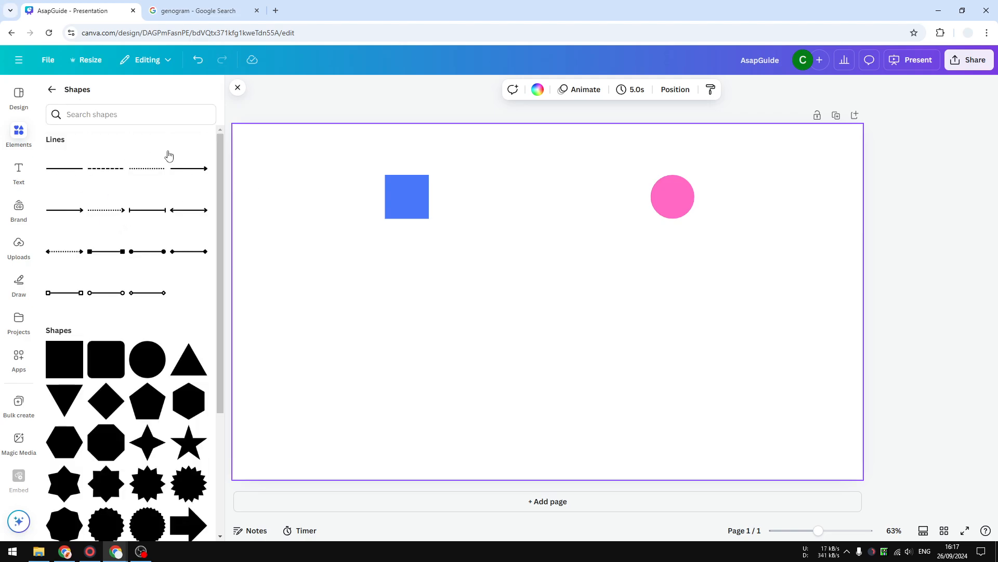
{"action": "left_click", "coordinate": [63, 175]}
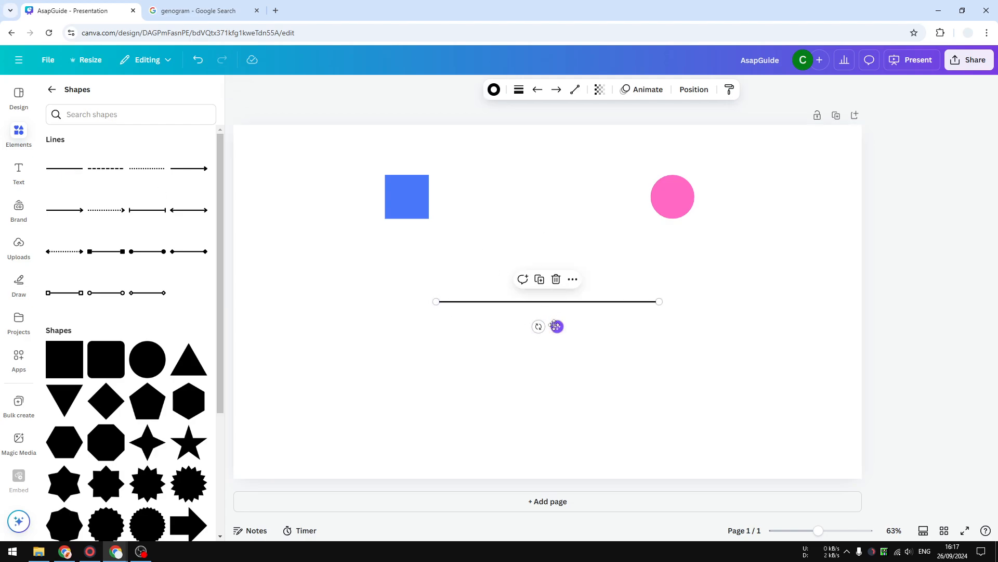
{"action": "left_click_drag", "start_coordinate": [557, 326], "coordinate": [571, 310]}
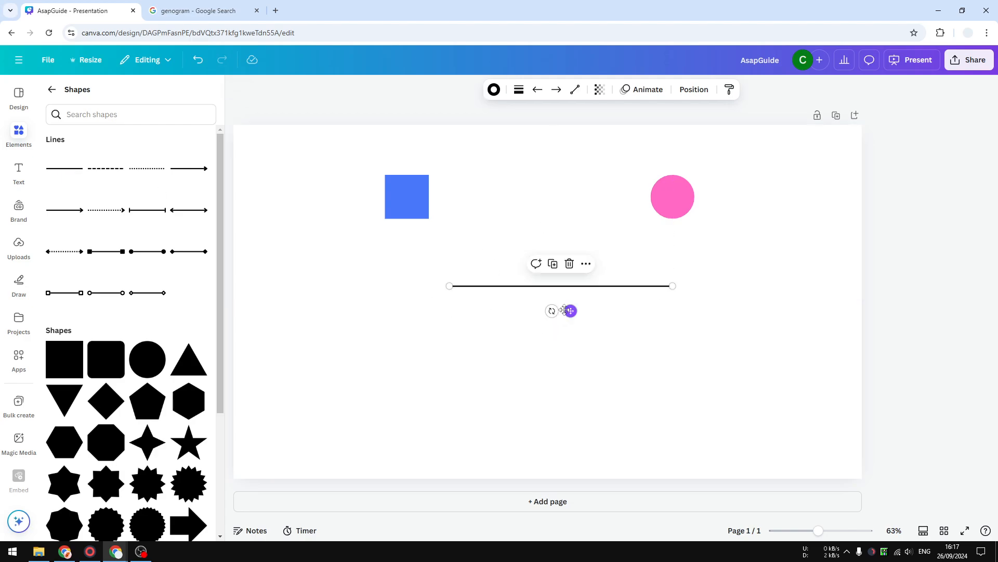
{"action": "left_click", "coordinate": [574, 92]}
{"action": "left_click", "coordinate": [569, 140]}
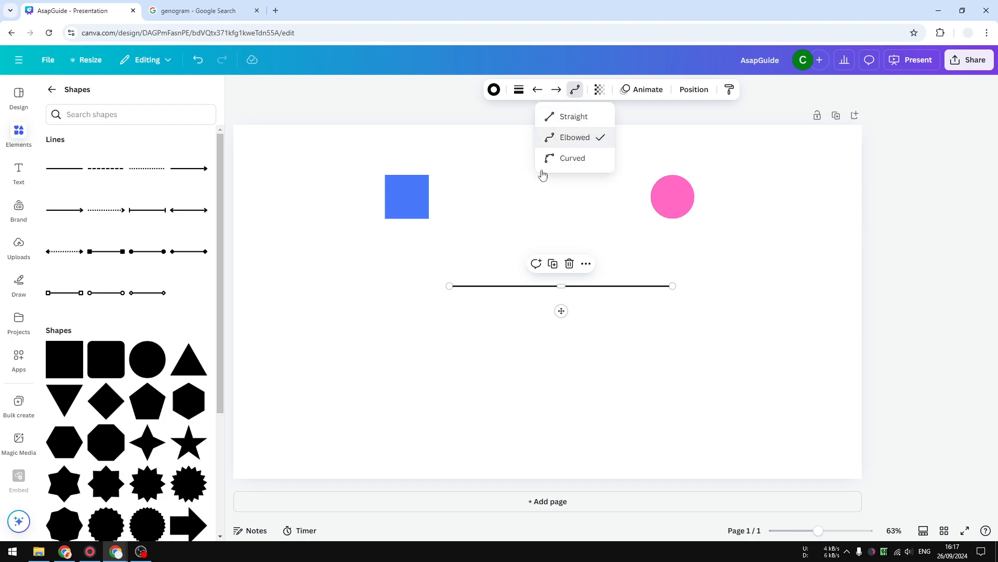
Step: Attach the elbowed line's ends to the undersides of the square and circle, adjusting its horizontal section to sit below both shapes
{"action": "left_click_drag", "start_coordinate": [450, 286], "coordinate": [411, 226]}
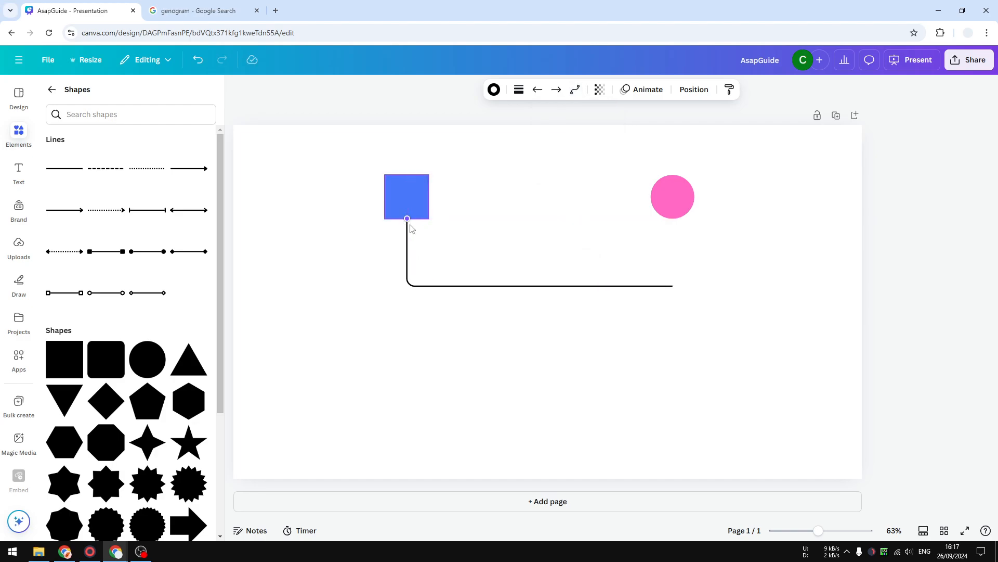
{"action": "left_click_drag", "start_coordinate": [671, 283], "coordinate": [669, 230]}
{"action": "left_click_drag", "start_coordinate": [543, 236], "coordinate": [556, 262]}
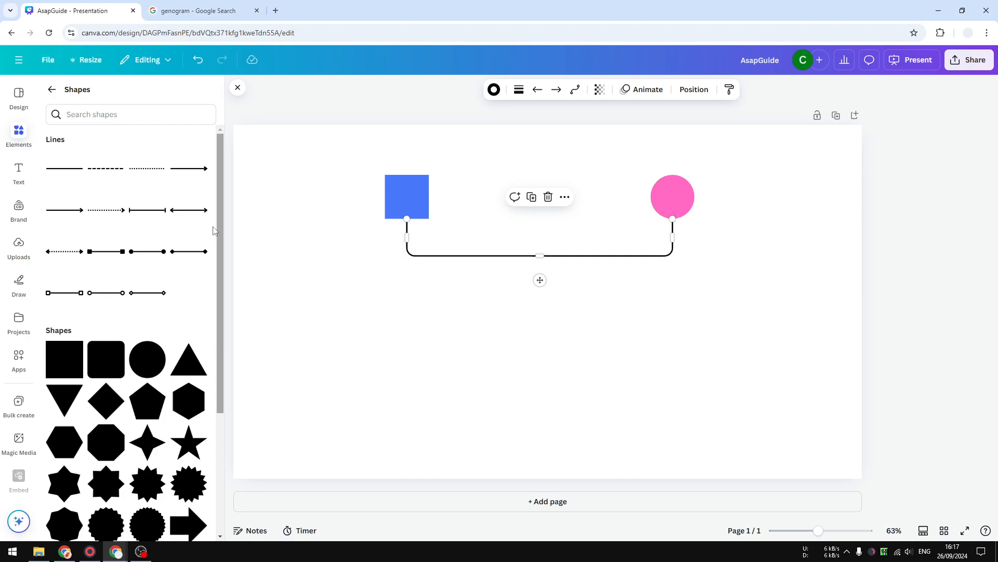
Step: Add a straight line and stand it vertically, running down from the middle of the elbowed connector
{"action": "left_click", "coordinate": [67, 173]}
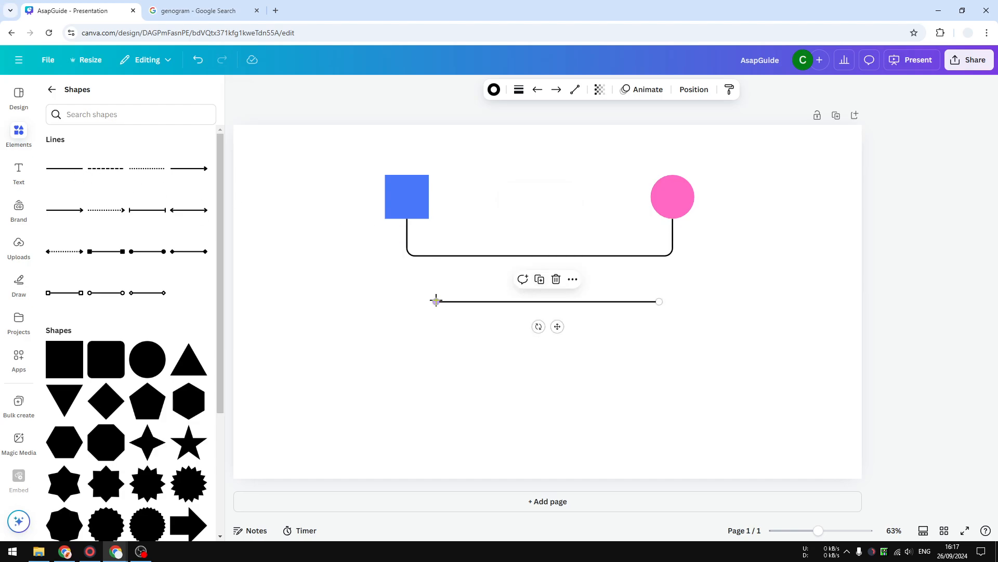
{"action": "left_click_drag", "start_coordinate": [439, 294], "coordinate": [551, 249]}
{"action": "left_click_drag", "start_coordinate": [658, 302], "coordinate": [548, 322]}
Step: Shift the whole diagram slightly right to center it on the page and align the vertical line with the connector
{"action": "left_click_drag", "start_coordinate": [723, 356], "coordinate": [343, 147]}
{"action": "left_click_drag", "start_coordinate": [672, 202], "coordinate": [681, 202]}
{"action": "left_click", "coordinate": [723, 366]}
{"action": "left_click_drag", "start_coordinate": [557, 297], "coordinate": [547, 289]}
{"action": "left_click", "coordinate": [492, 242]}
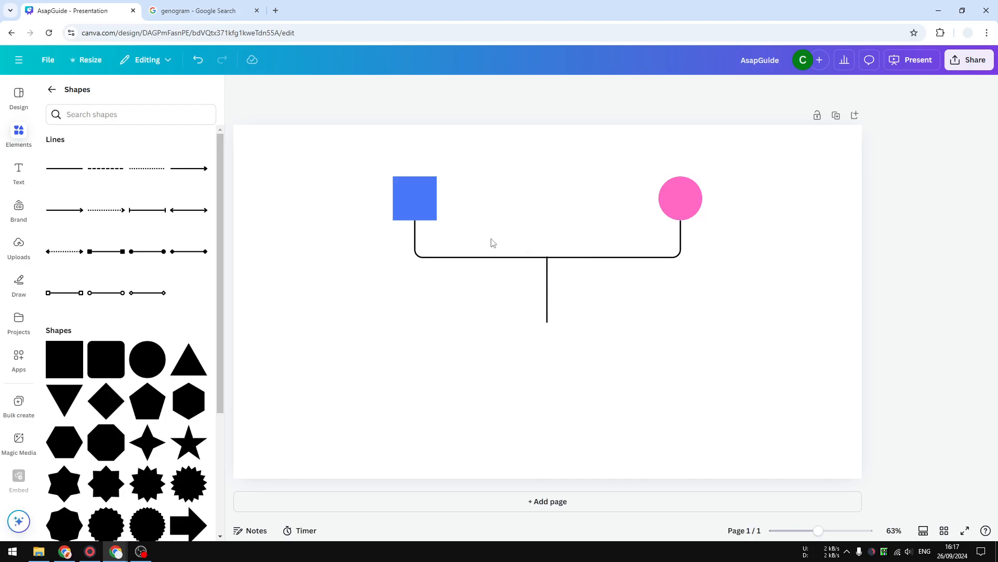
Step: Copy the blue square and place the pasted copy at the lower end of the vertical line
{"action": "left_click", "coordinate": [218, 10]}
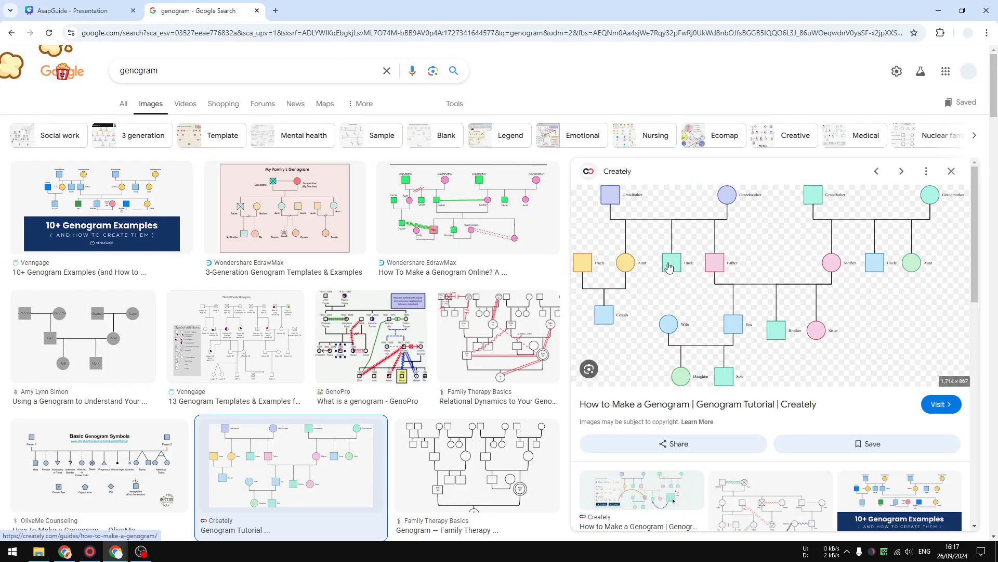
{"action": "left_click", "coordinate": [103, 9]}
{"action": "right_click", "coordinate": [413, 196]}
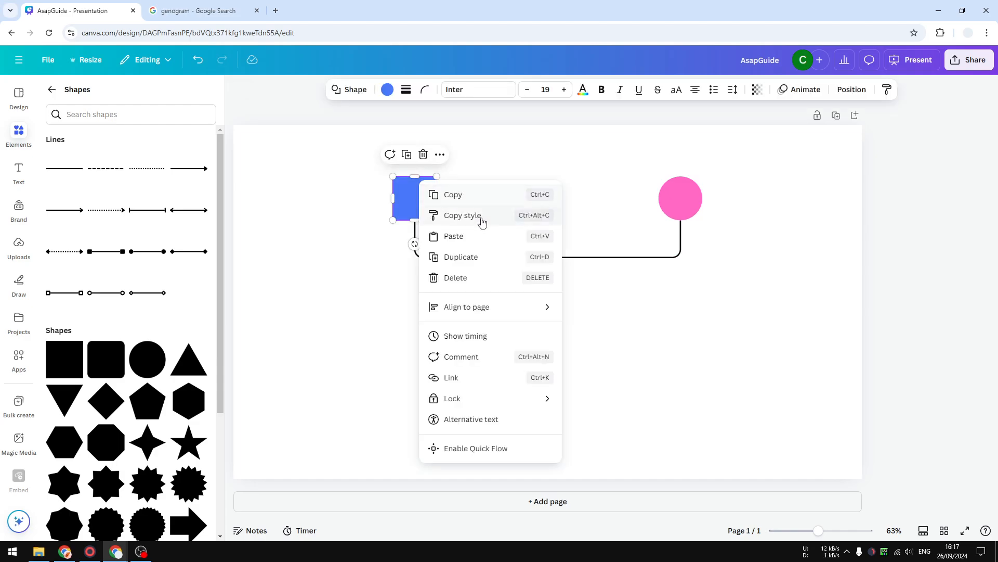
{"action": "left_click", "coordinate": [481, 202]}
{"action": "right_click", "coordinate": [517, 186]}
{"action": "left_click", "coordinate": [561, 236]}
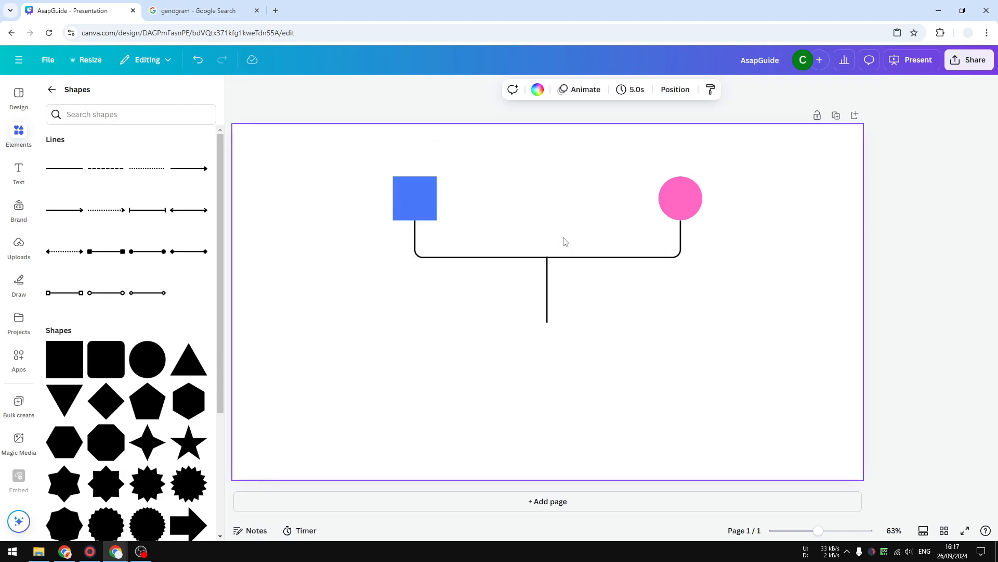
{"action": "left_click_drag", "start_coordinate": [408, 215], "coordinate": [552, 346]}
{"action": "double_click", "coordinate": [554, 343]}
{"action": "left_click", "coordinate": [649, 339]}
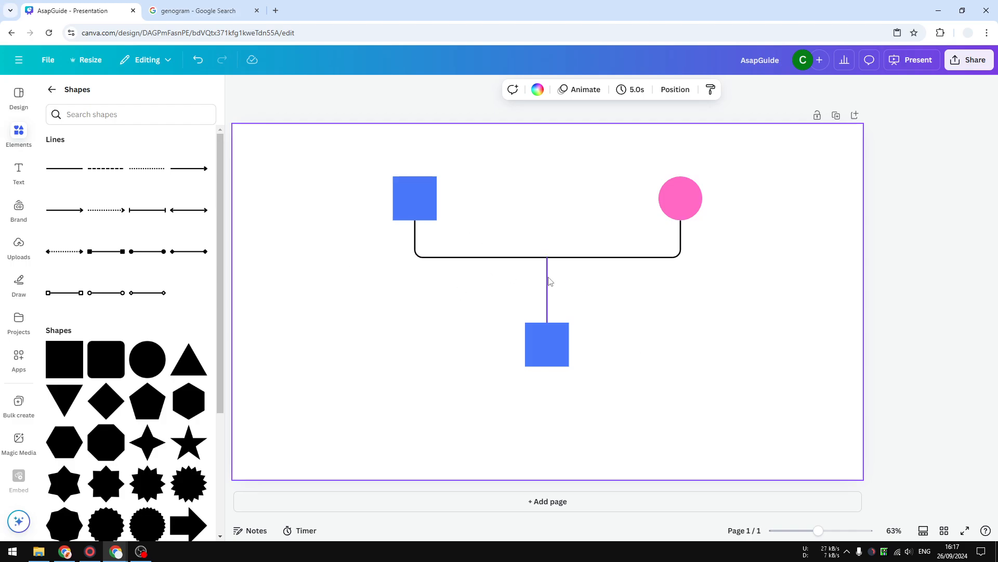
Step: Change the fill of the square below the vertical line to the light green default solid color
{"action": "left_click", "coordinate": [556, 355]}
{"action": "left_click", "coordinate": [387, 90]}
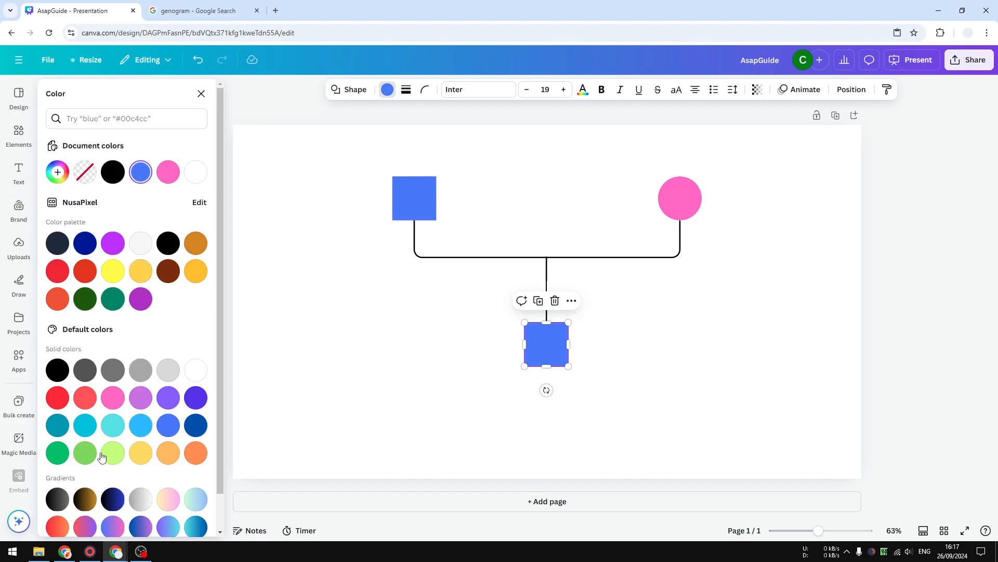
{"action": "left_click", "coordinate": [84, 452]}
{"action": "left_click", "coordinate": [616, 369]}
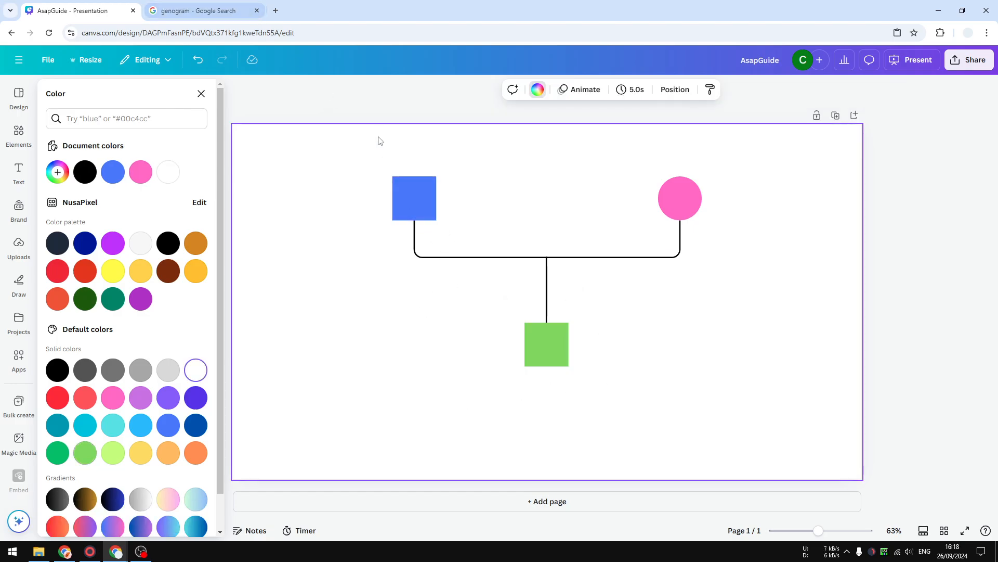
Step: Label the blue square "Grandfather" and set the text size to 12
{"action": "double_click", "coordinate": [415, 199]}
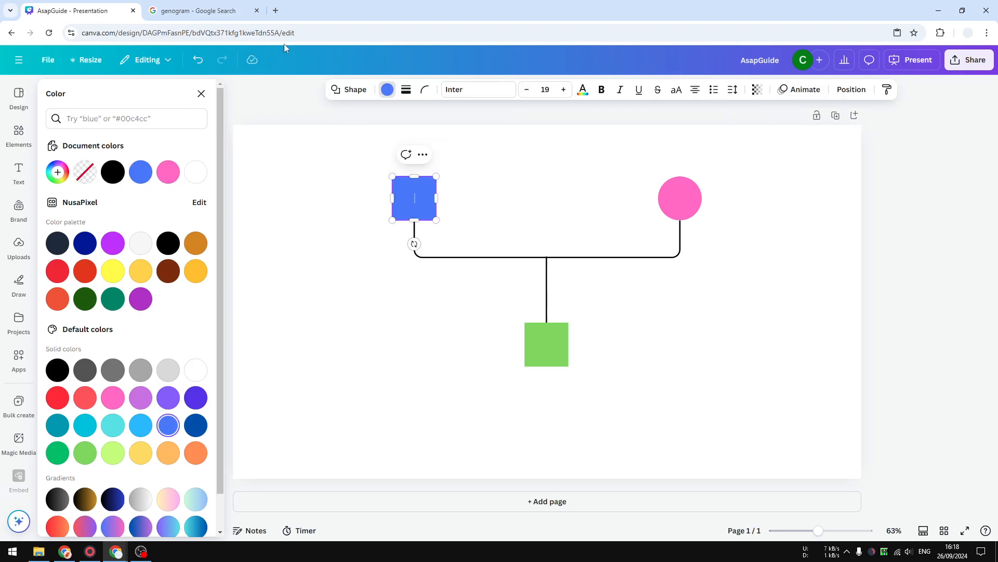
{"action": "type", "text": "Grandfather"}
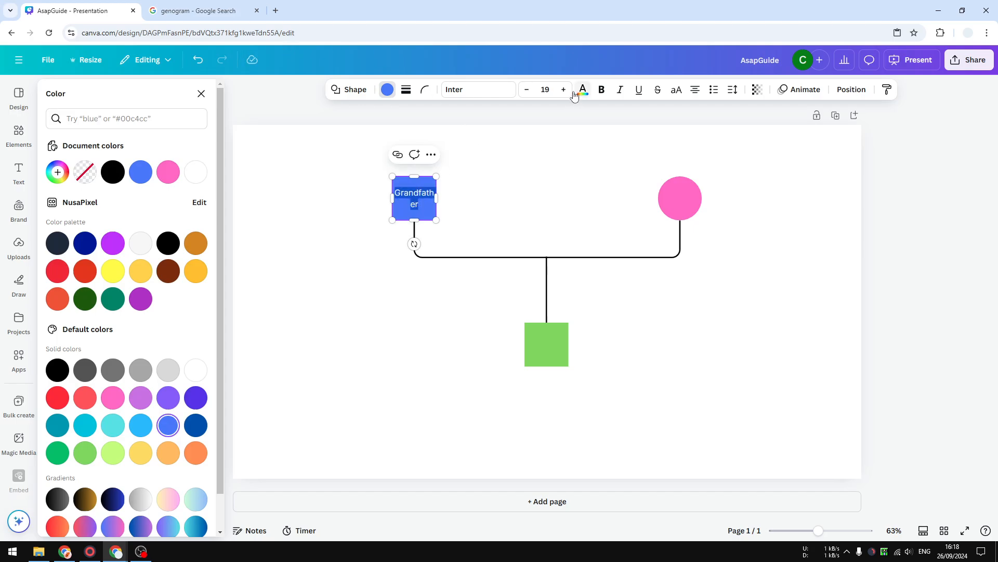
{"action": "left_click", "coordinate": [545, 89]}
{"action": "left_click", "coordinate": [539, 179]}
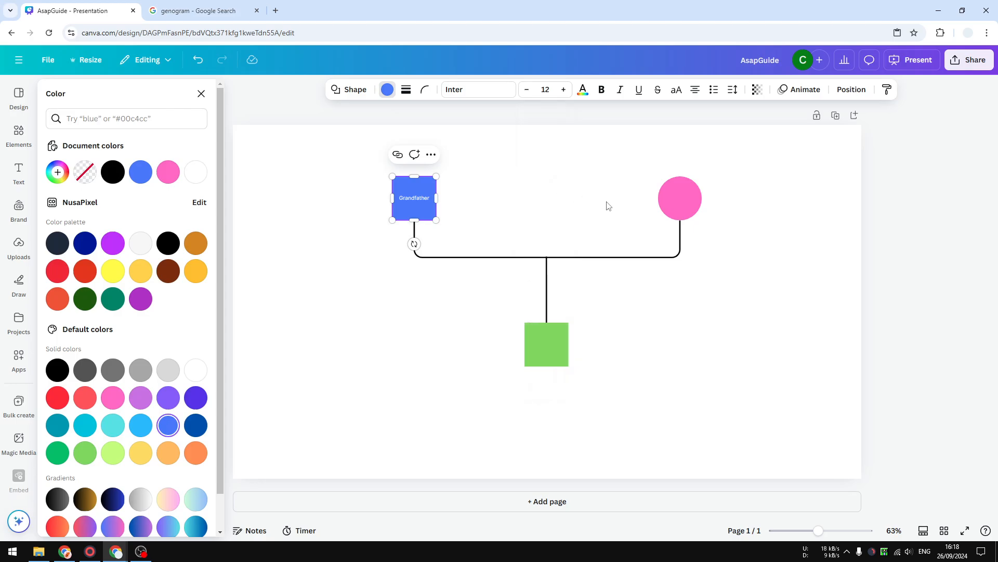
Step: Label the pink circle "Grandmother" and reduce its text size to match the Grandfather label
{"action": "double_click", "coordinate": [672, 195]}
{"action": "type", "text": "Grand"}
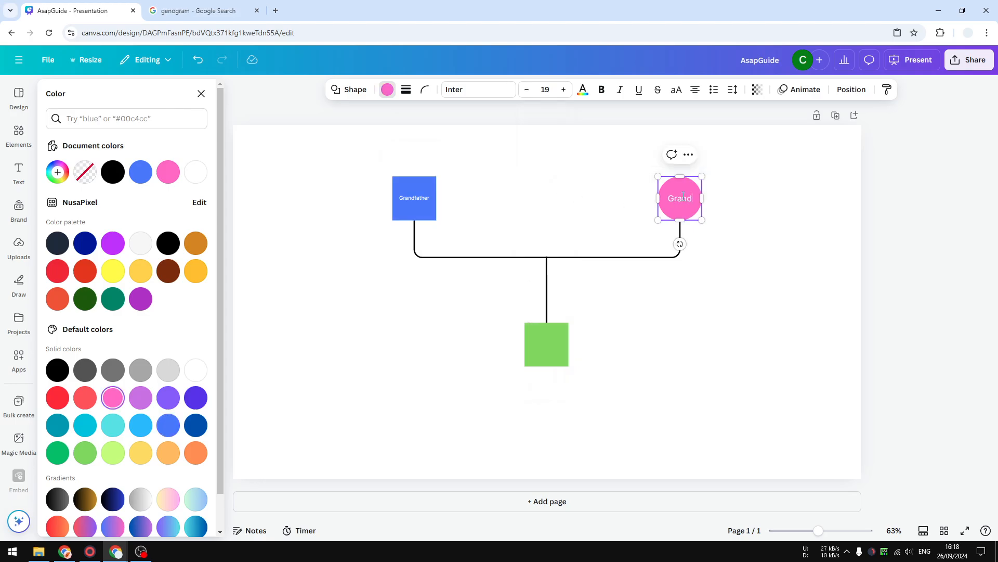
{"action": "type", "text": "mother"}
{"action": "key", "text": "ctrl+a"}
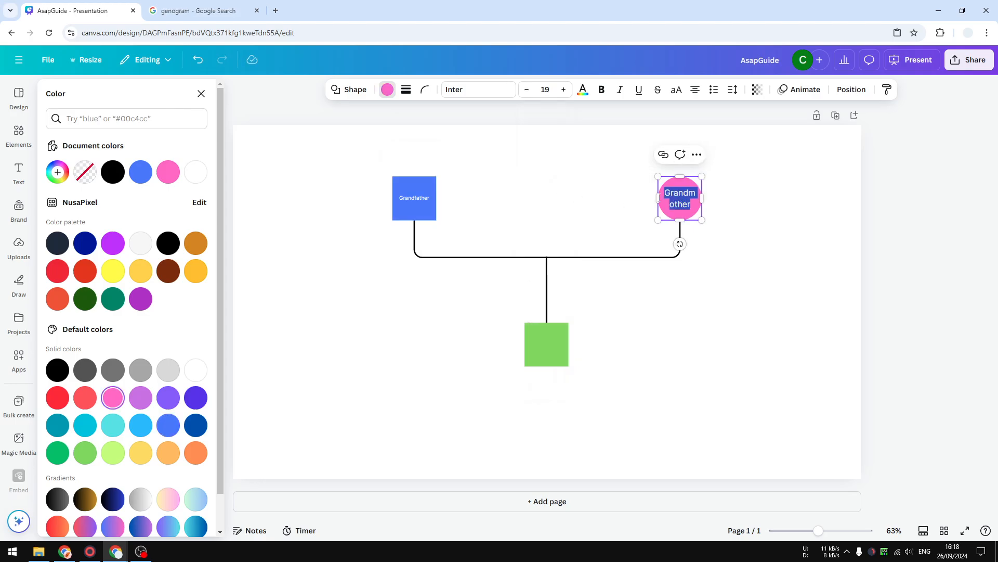
{"action": "left_click", "coordinate": [544, 88]}
{"action": "left_click", "coordinate": [537, 196]}
{"action": "left_click", "coordinate": [574, 339]}
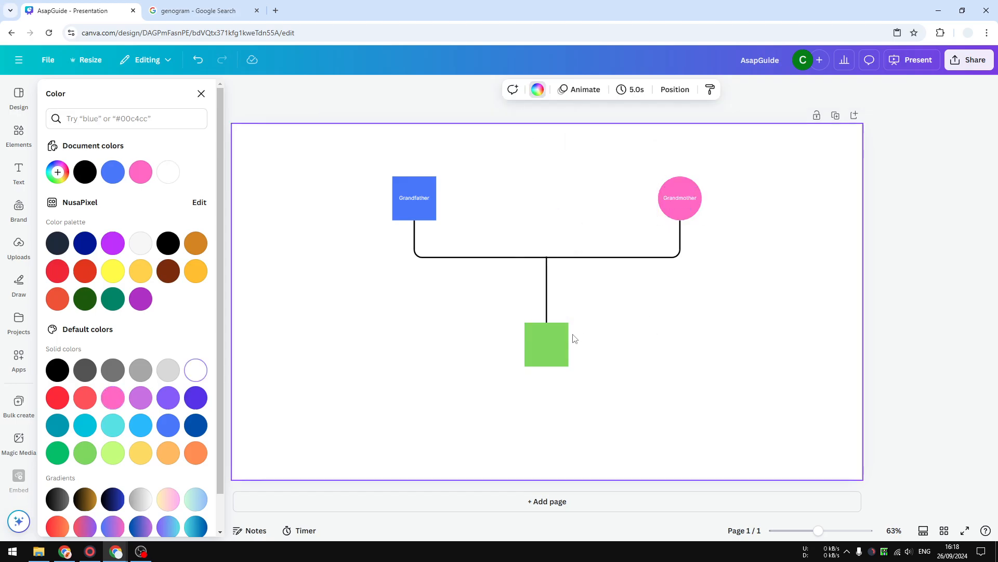
Step: Label the green square below the vertical line "Uncle"
{"action": "double_click", "coordinate": [547, 341]}
{"action": "type", "text": "Unc"}
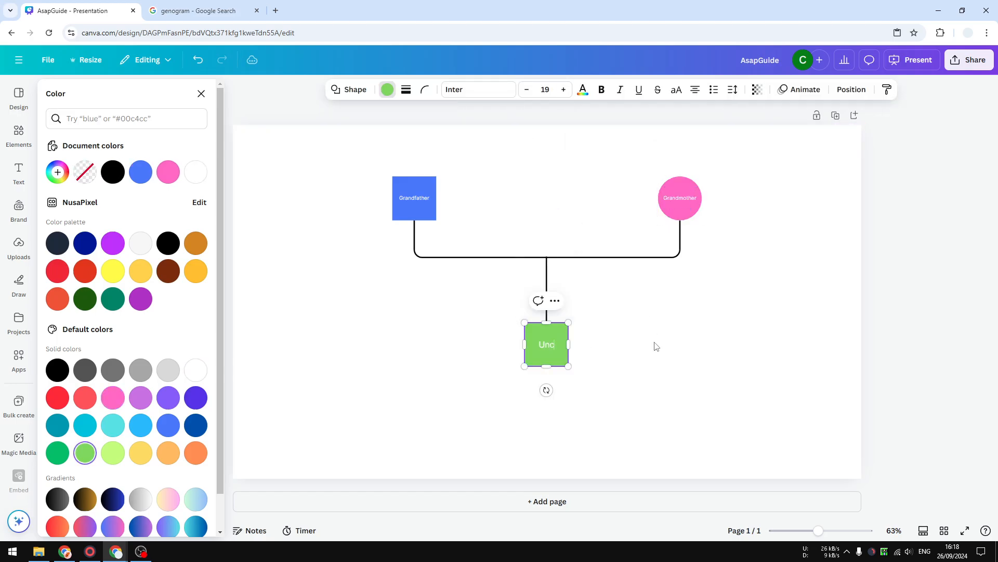
{"action": "type", "text": "le"}
{"action": "left_click", "coordinate": [620, 378]}
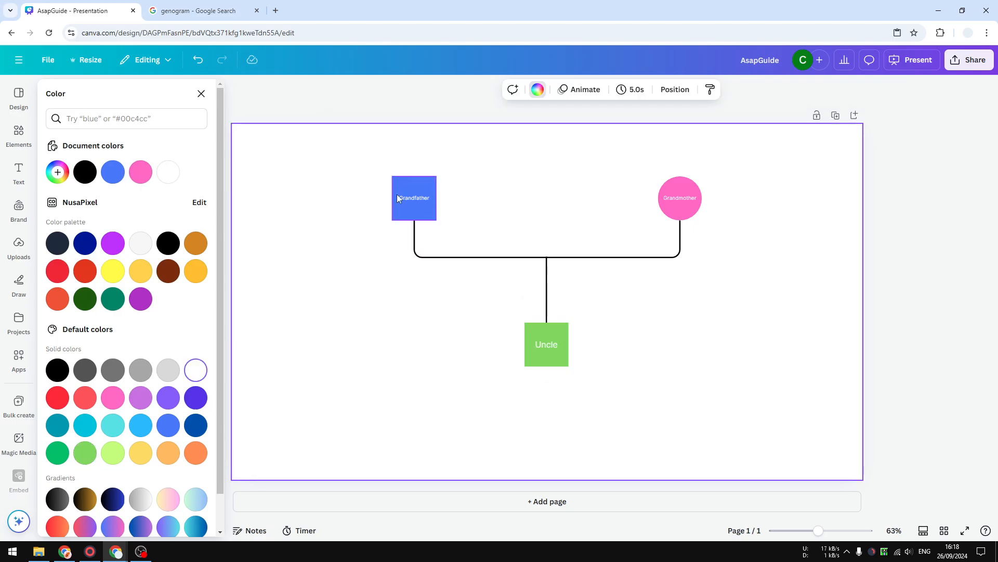
Step: Check the reference genogram in the Google image results and move the whole diagram down to center it vertically on the page
{"action": "left_click", "coordinate": [244, 9]}
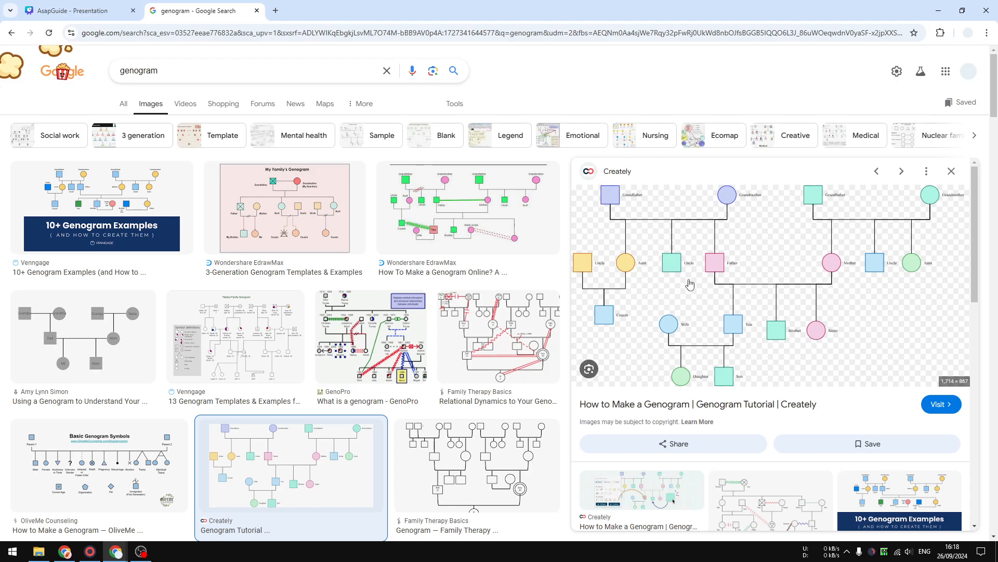
{"action": "key", "text": "ctrl+shift+Tab"}
{"action": "left_click_drag", "start_coordinate": [732, 399], "coordinate": [357, 156]}
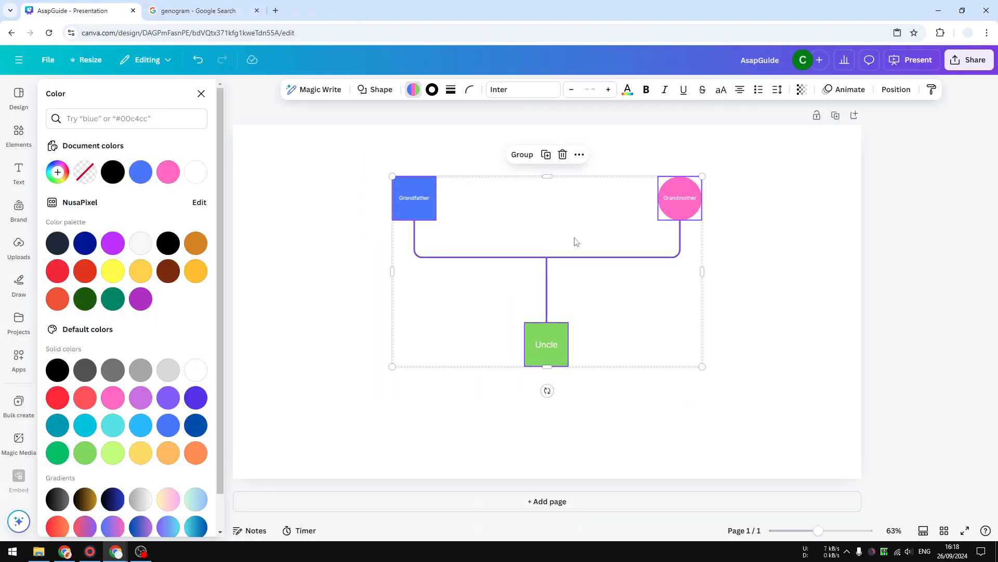
{"action": "left_click_drag", "start_coordinate": [598, 263], "coordinate": [580, 297]}
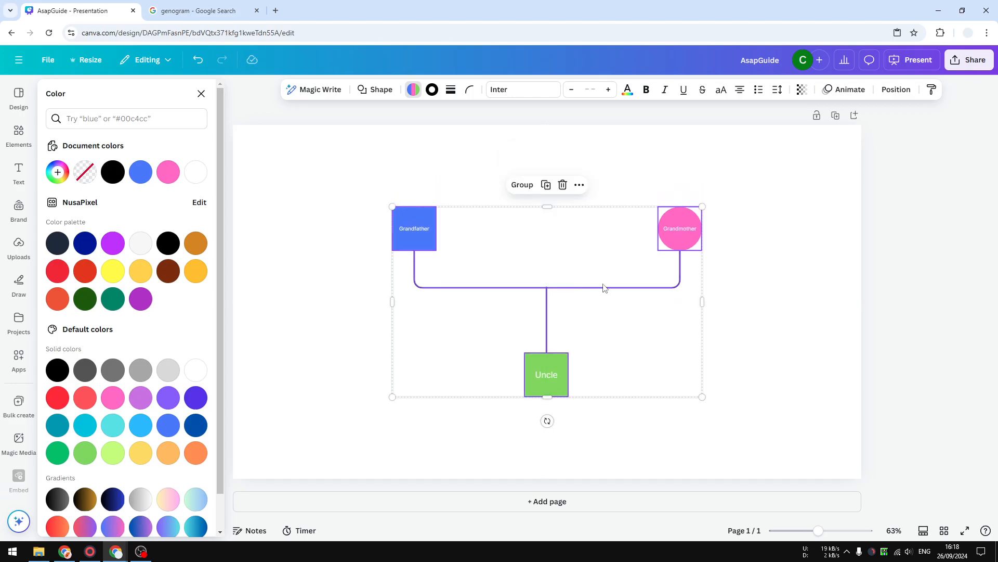